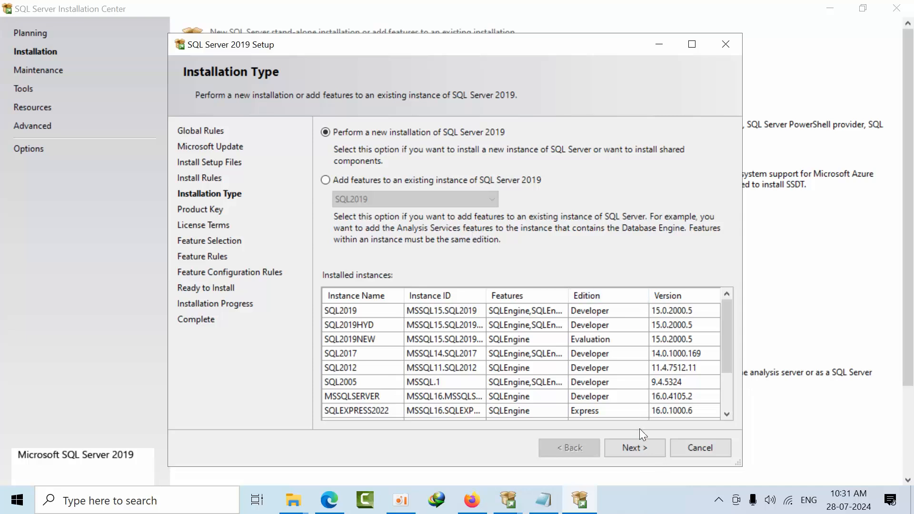
Choose 'Enter the product key' on the Product Key page, then cancel setup and confirm quitting.
left_click(641, 448)
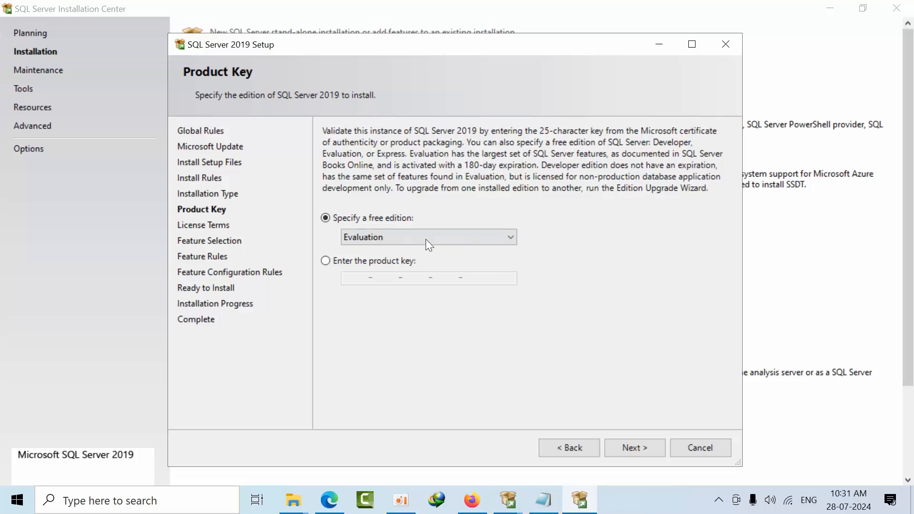
left_click(337, 261)
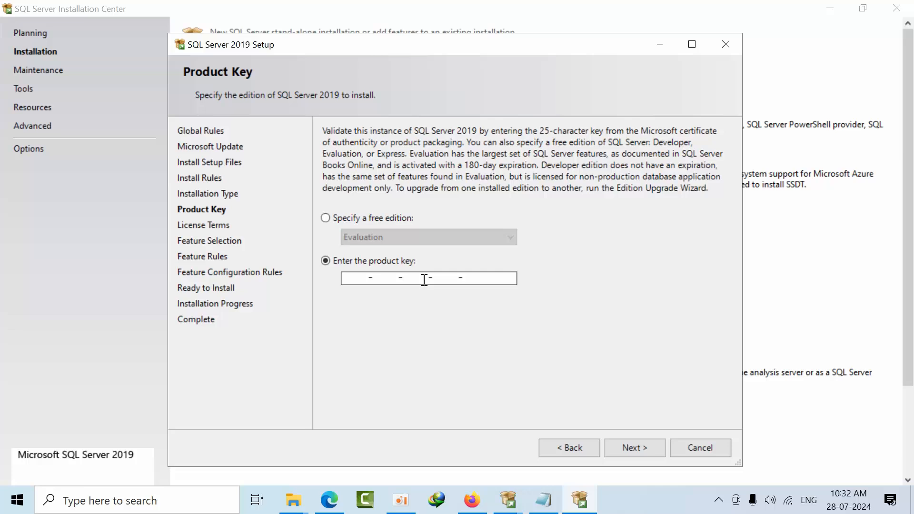
left_click(718, 446)
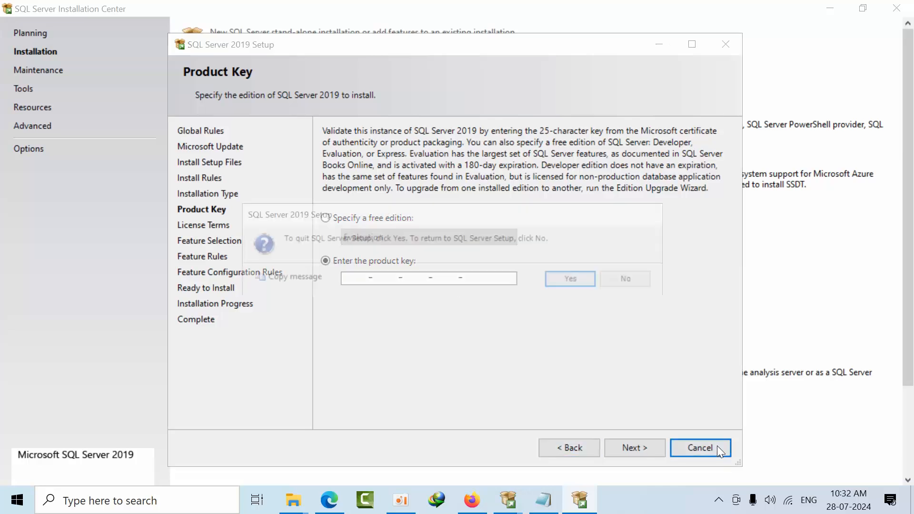
left_click(587, 278)
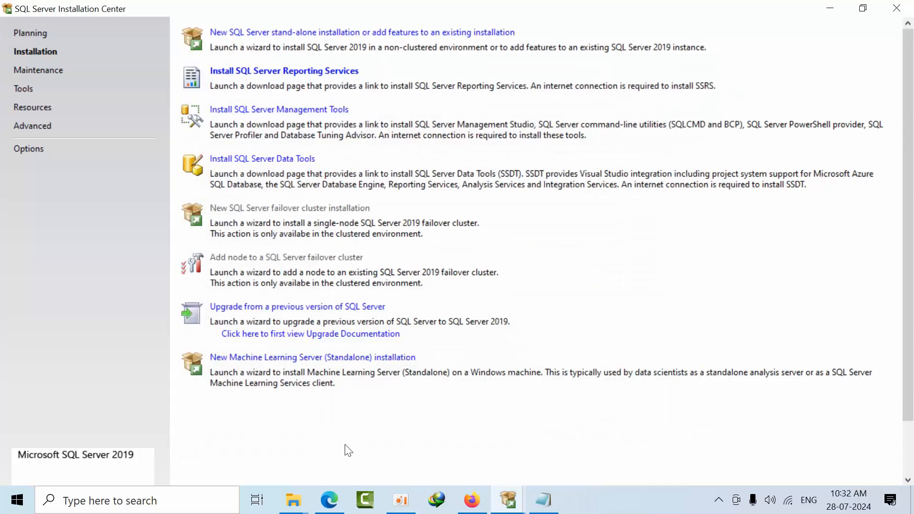
left_click(325, 502)
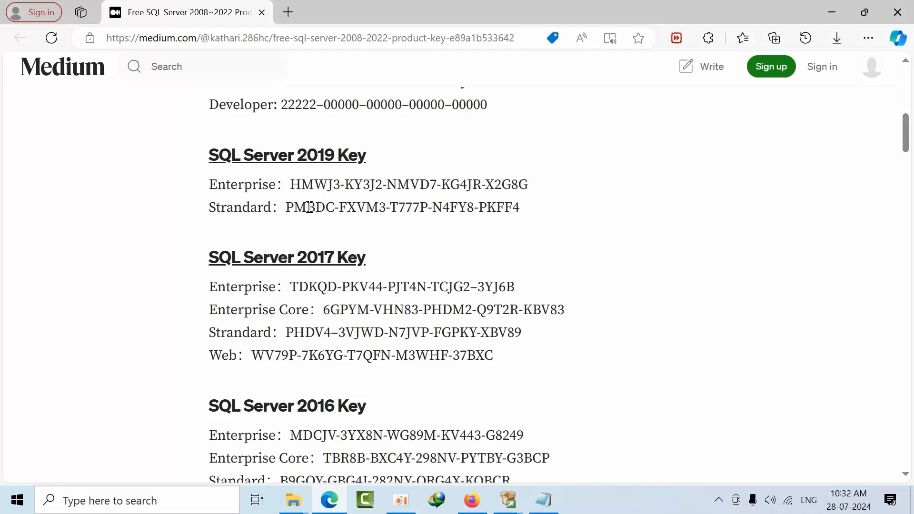
left_click_drag(287, 207, 524, 205)
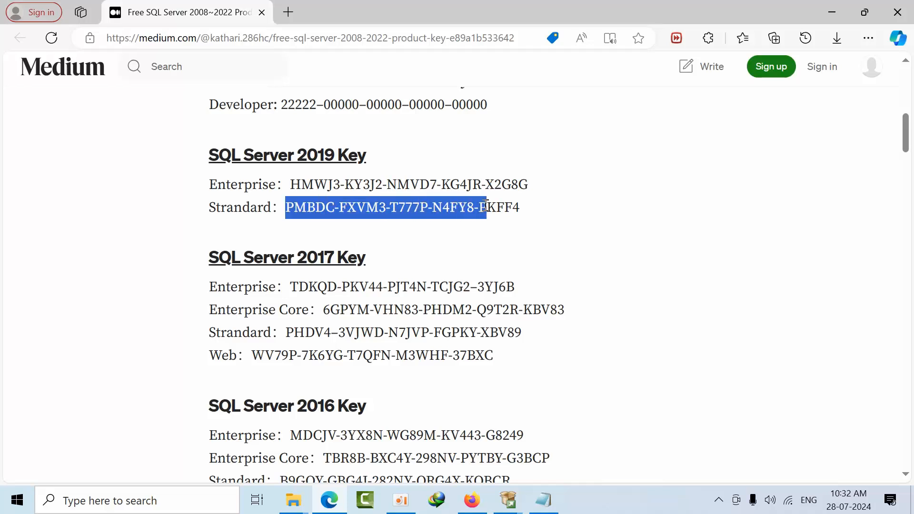
left_click(625, 263)
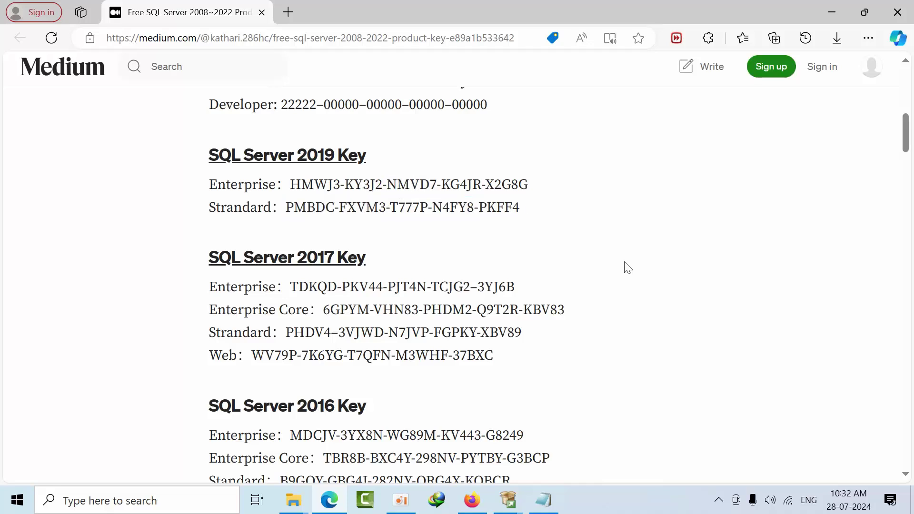
Hide the browser and bring File Explorer to the D:\Media\x64 folder.
left_click(832, 12)
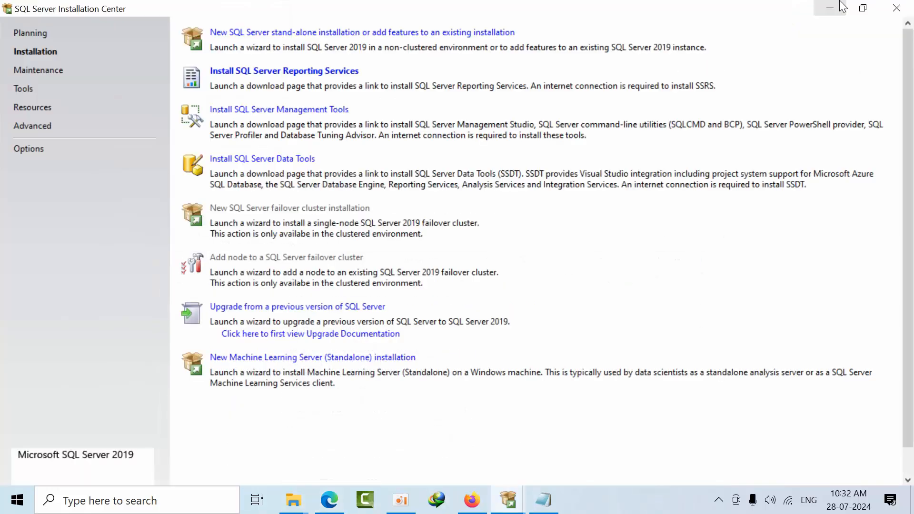
left_click(294, 503)
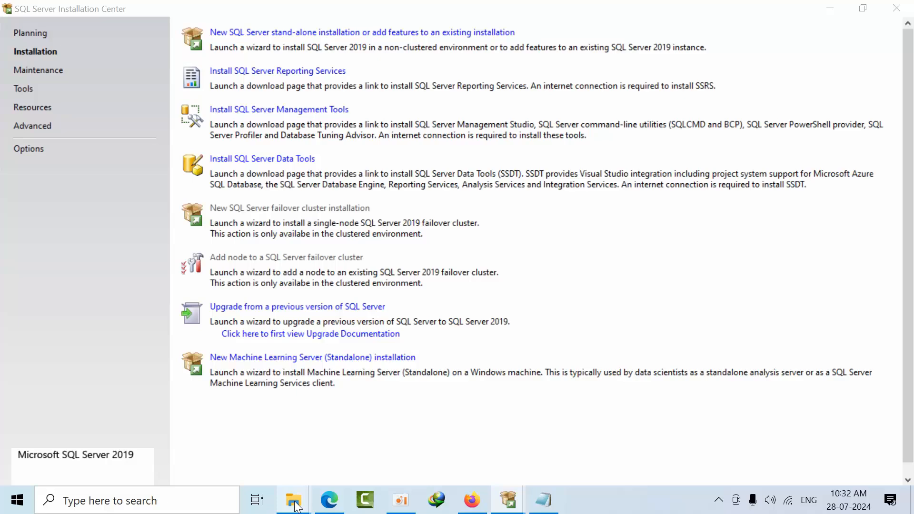
left_click(363, 437)
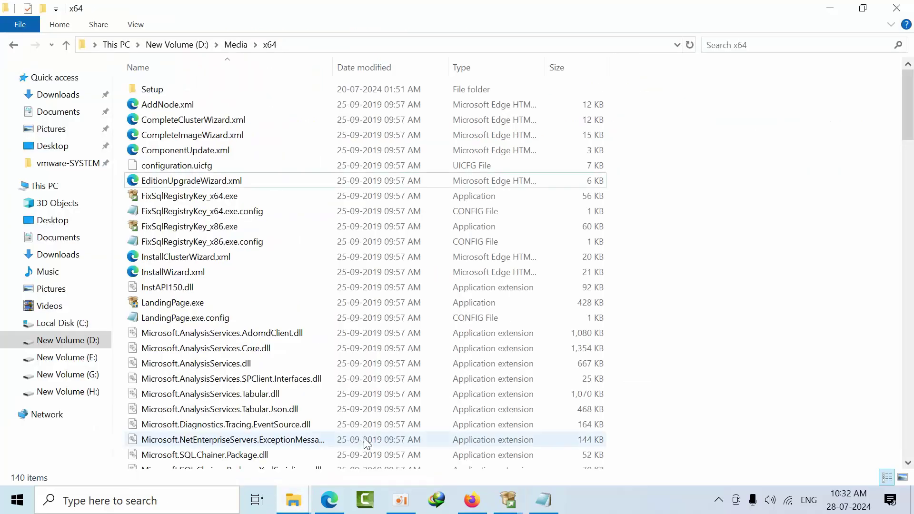
left_click(236, 45)
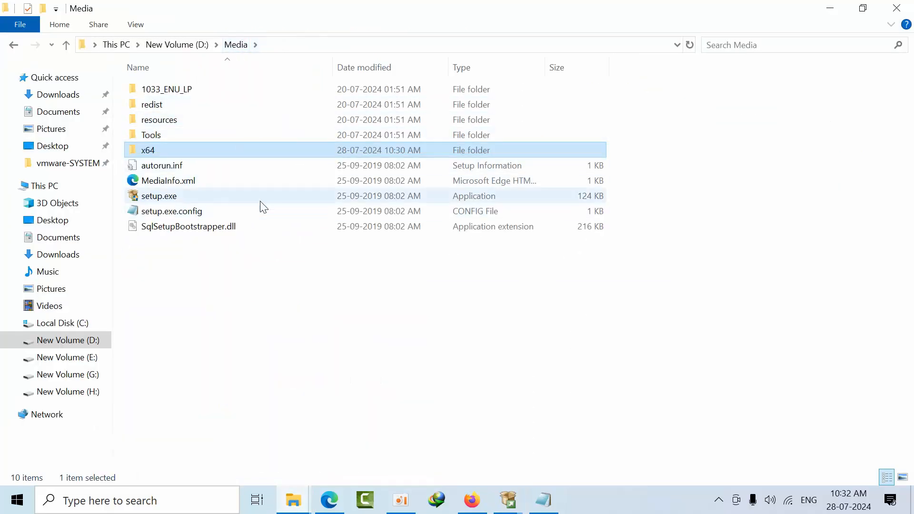
double_click(169, 152)
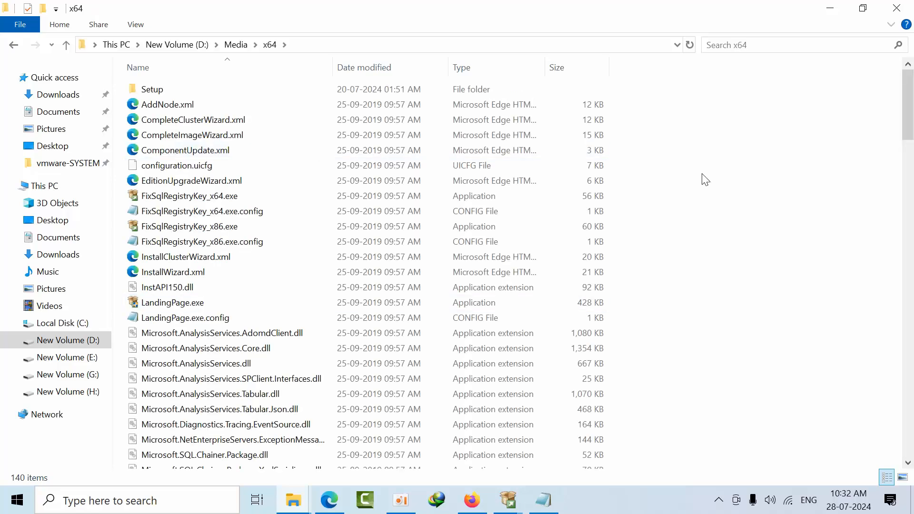
Create a new text document in x64 named DefaultSetup.ini, accepting the extension change.
right_click(702, 173)
mouse_move(735, 362)
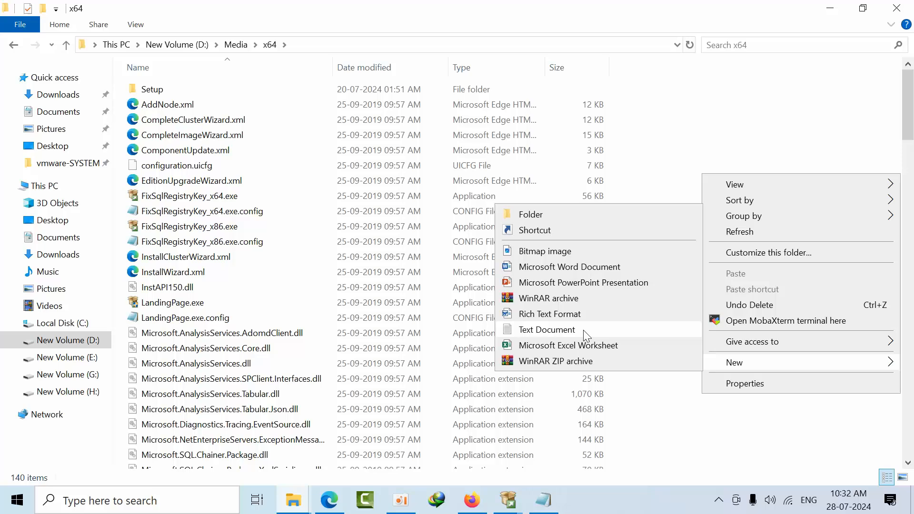
left_click(583, 330)
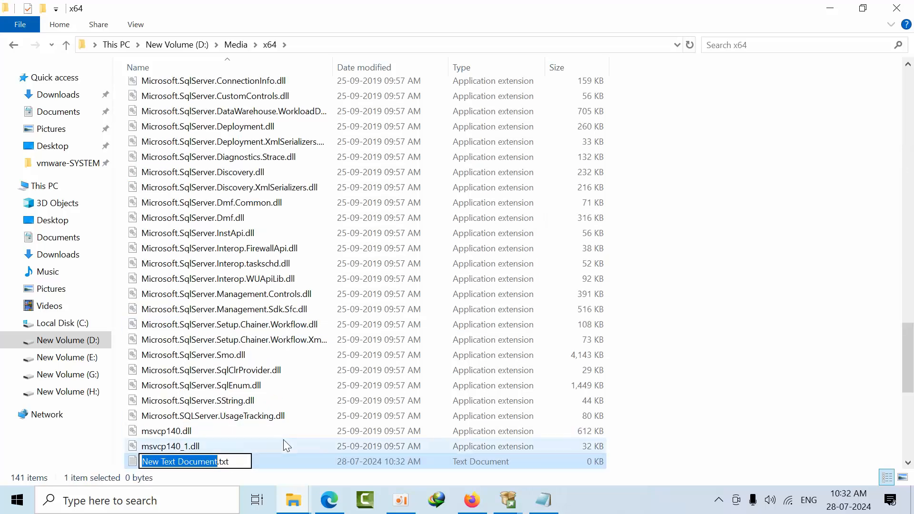
type("Defa")
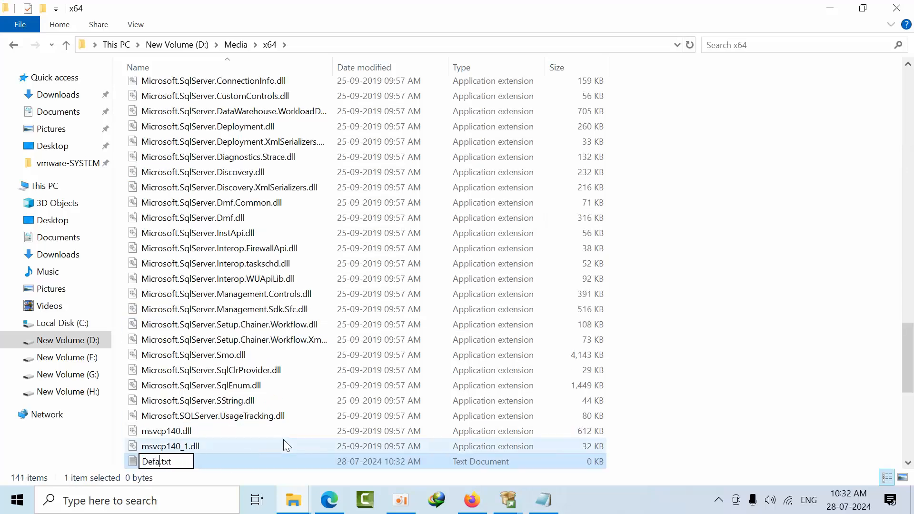
type("ultSetu")
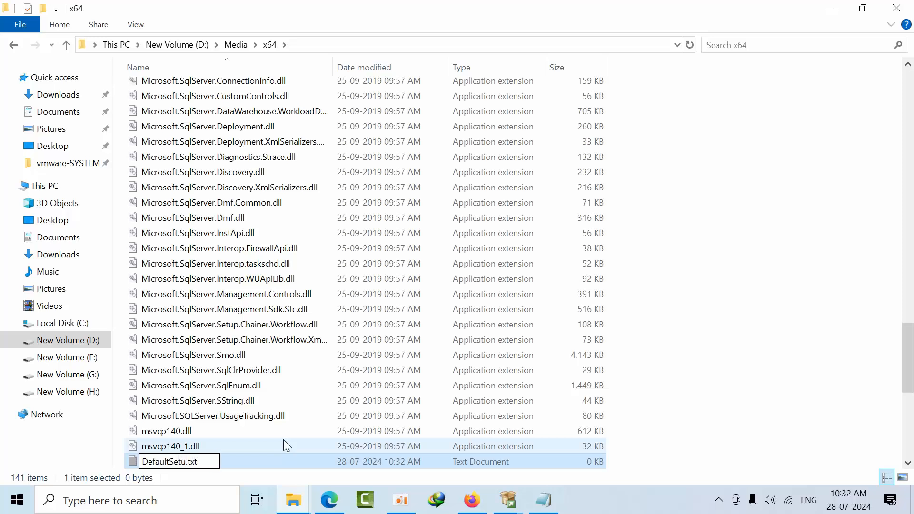
type("p")
key("BackSpace")
key("BackSpace")
key("BackSpace")
type("i")
type("ni")
key("Return")
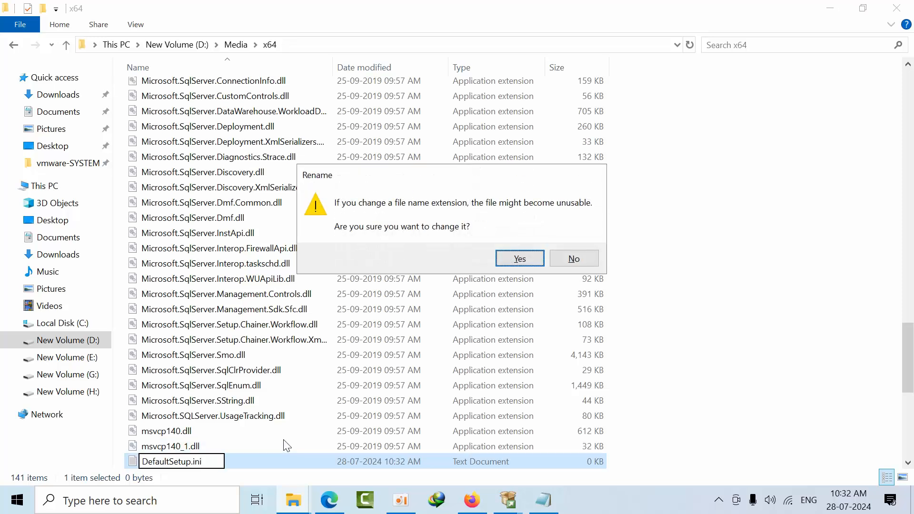
key("Return")
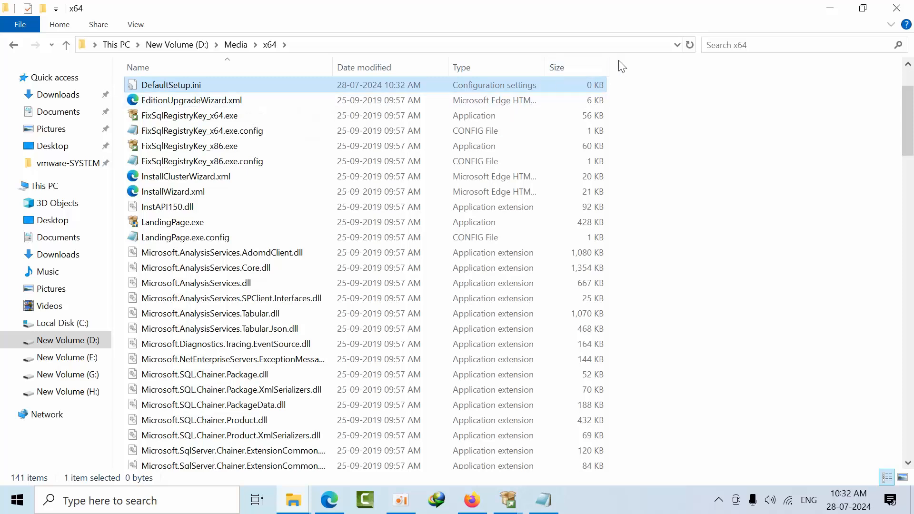
Paste the configuration header, OPTIONS section and PID product key line into DefaultSetup.ini.
double_click(471, 81)
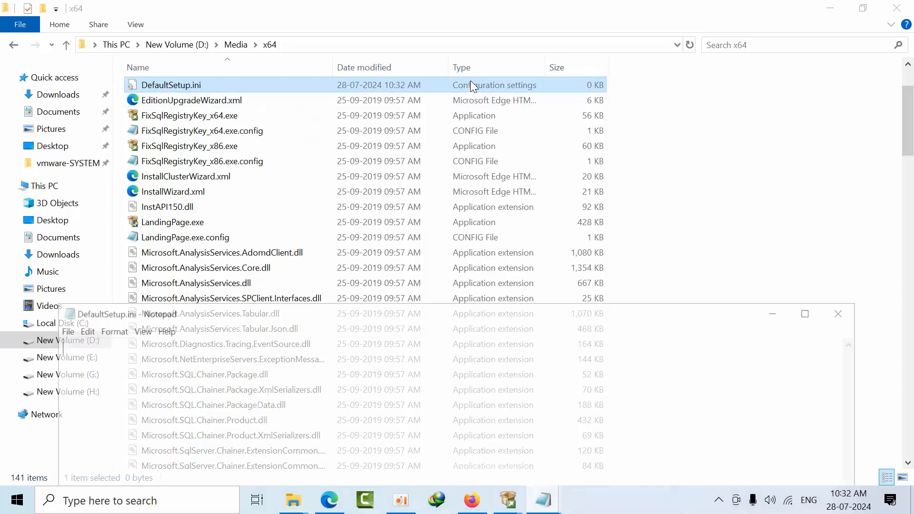
key("ctrl+v")
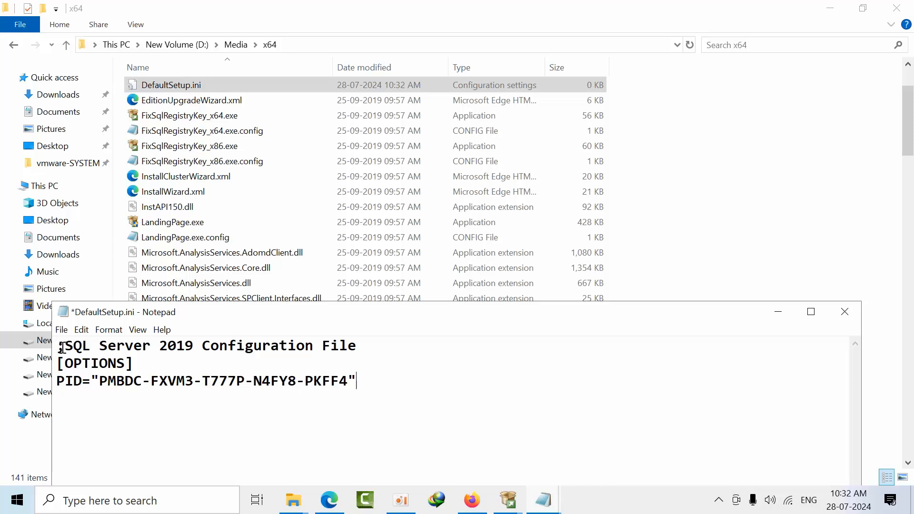
left_click_drag(64, 348, 331, 346)
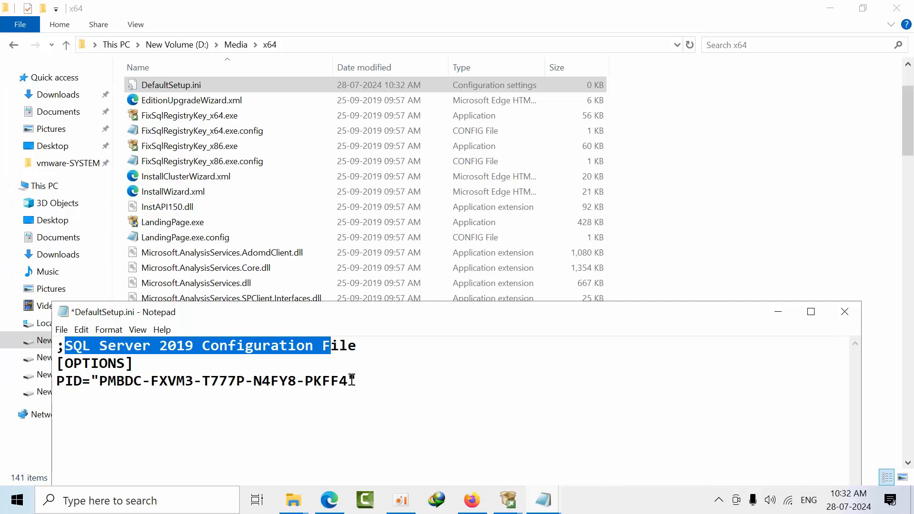
left_click_drag(347, 381, 108, 380)
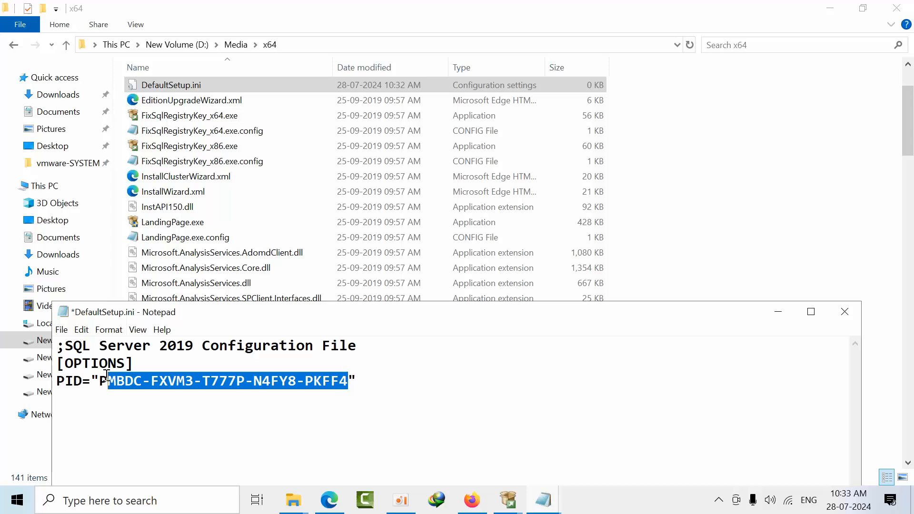
left_click(373, 414)
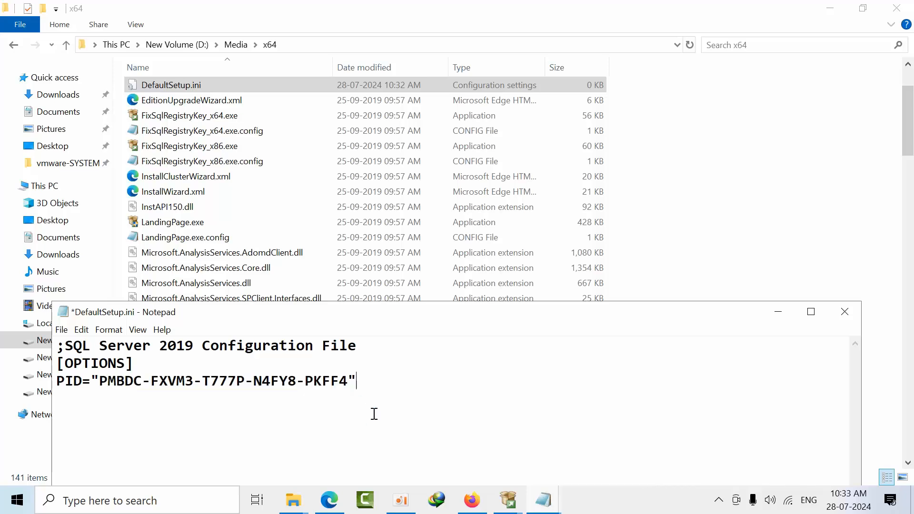
Save DefaultSetup.ini and close Notepad.
left_click(61, 329)
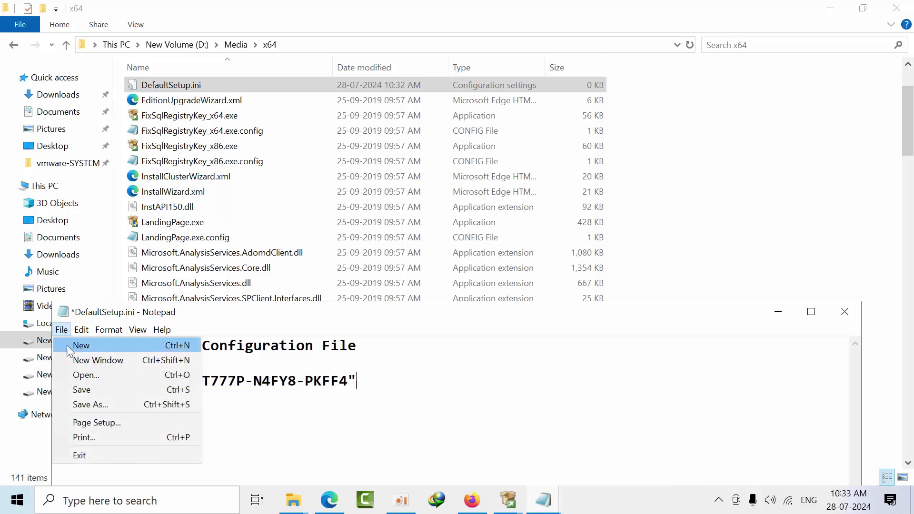
left_click(78, 390)
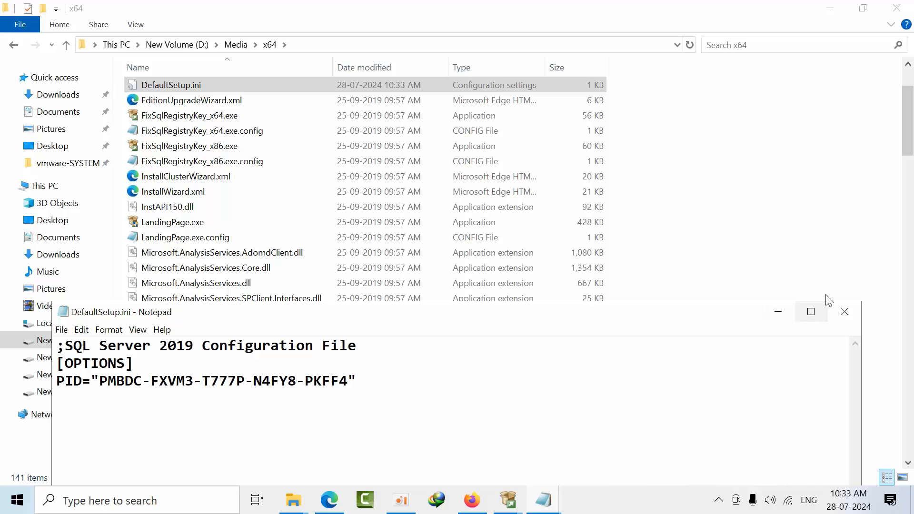
left_click(846, 311)
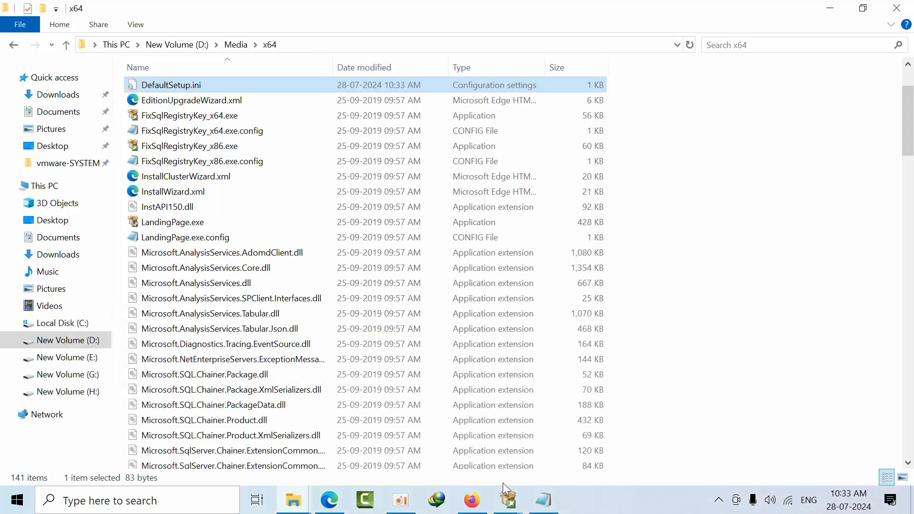
Start a new stand-alone installation without product updates and advance to the Product Key page with the key prefilled.
mouse_move(508, 500)
left_click(575, 438)
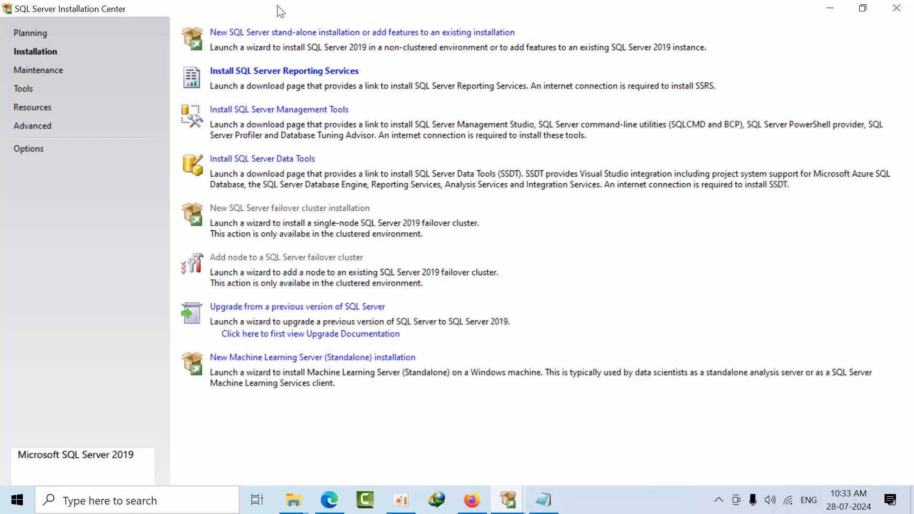
left_click(324, 32)
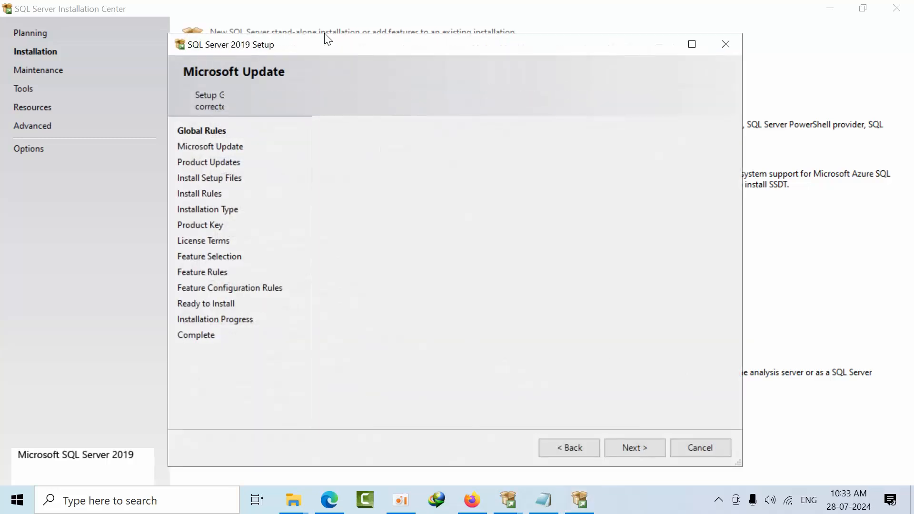
left_click(633, 447)
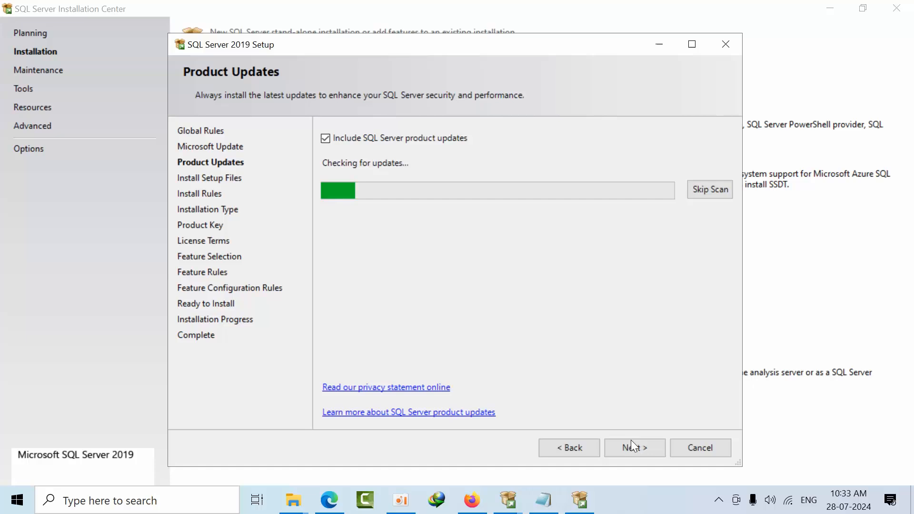
left_click(395, 144)
left_click(631, 451)
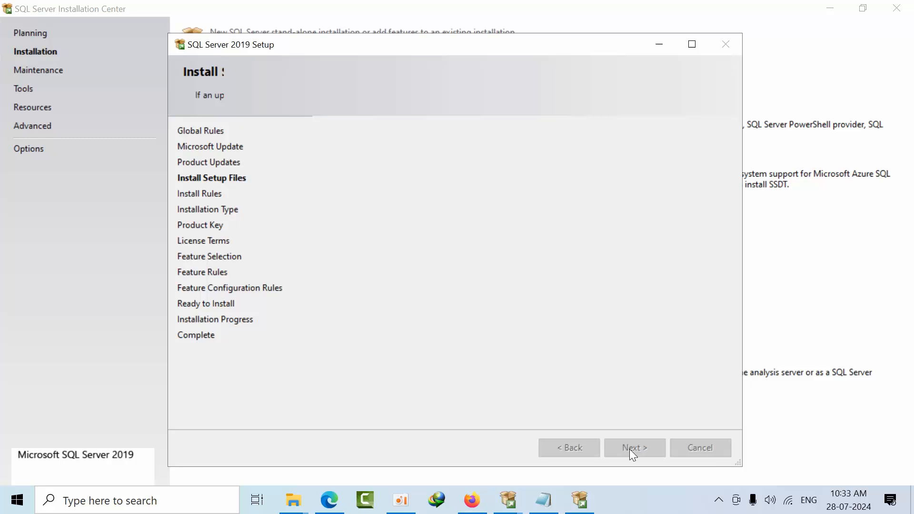
left_click(629, 449)
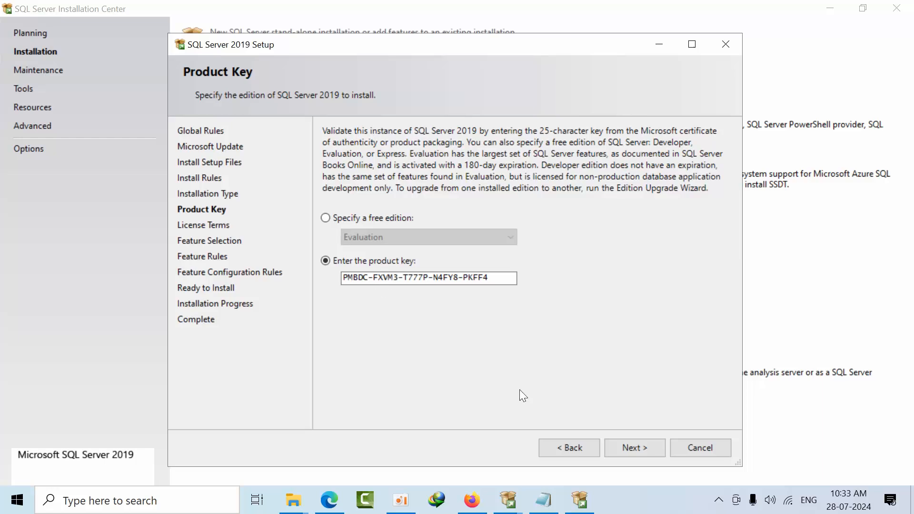
Keep the prefilled key, accept the license terms, then cancel setup and confirm quitting.
left_click(650, 455)
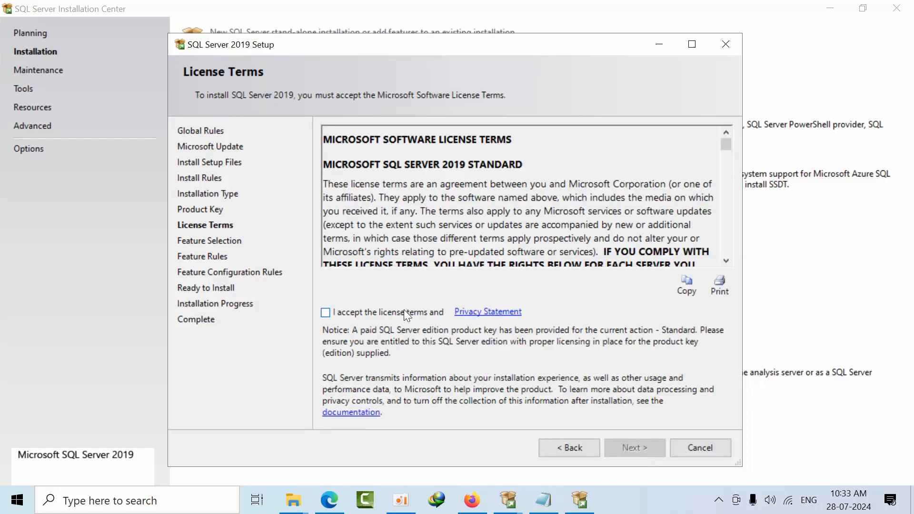
left_click(396, 313)
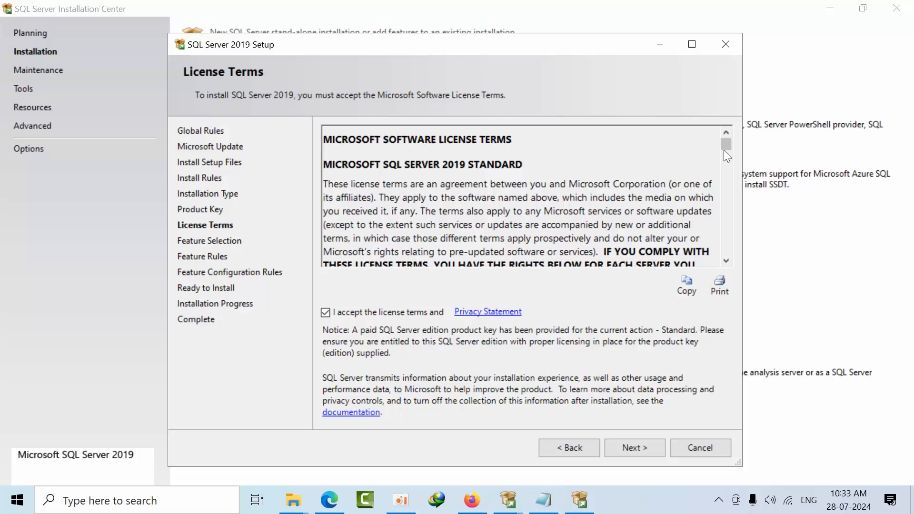
mouse_move(723, 150)
left_mouse_down()
mouse_move(734, 290)
mouse_move(713, 66)
mouse_move(704, 275)
mouse_move(711, 130)
mouse_move(725, 288)
left_mouse_up()
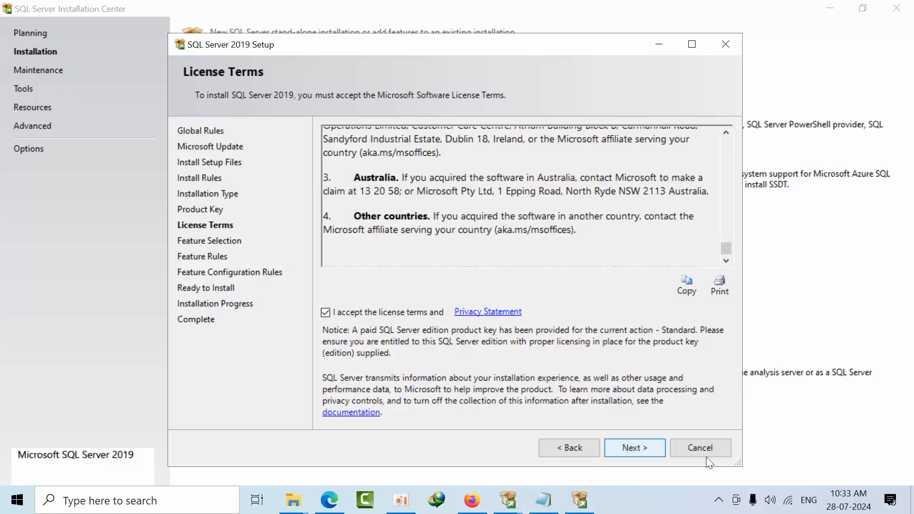
left_click(718, 454)
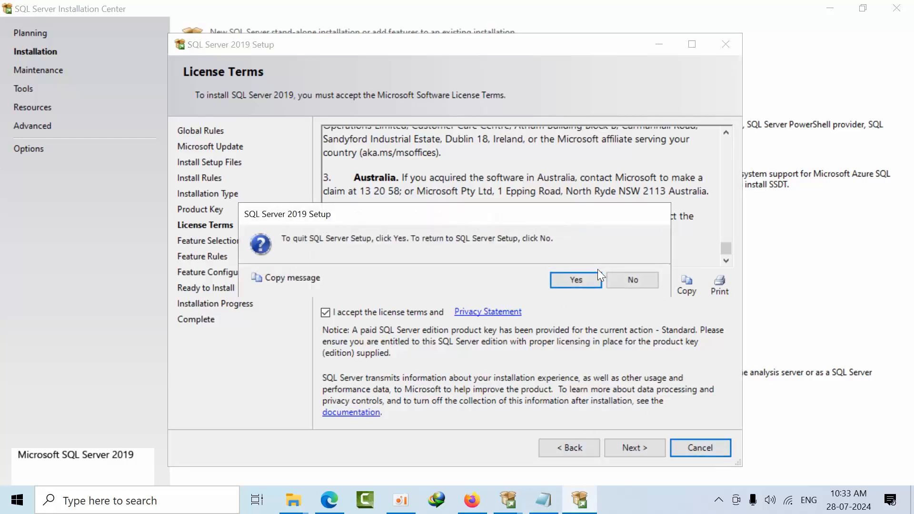
left_click(577, 278)
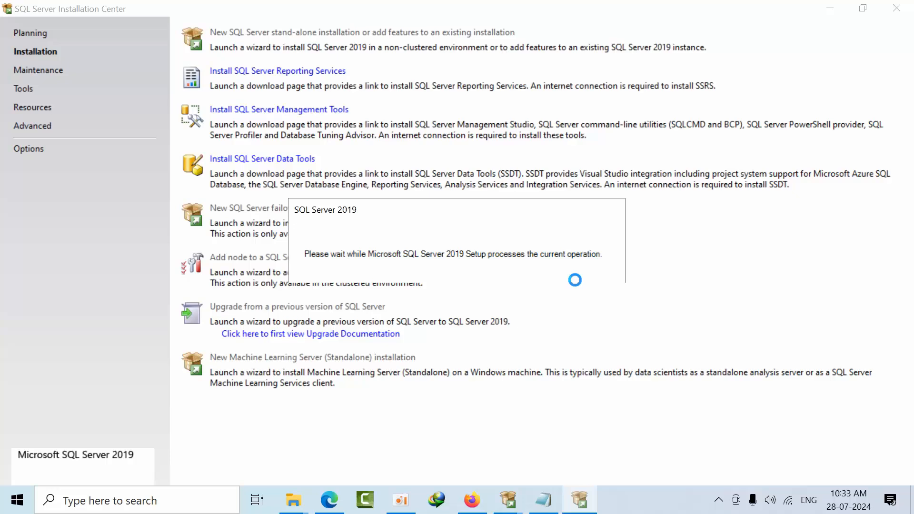
Close the Installation Center and review the ten items of the Media folder, selecting and deselecting them.
left_click(896, 8)
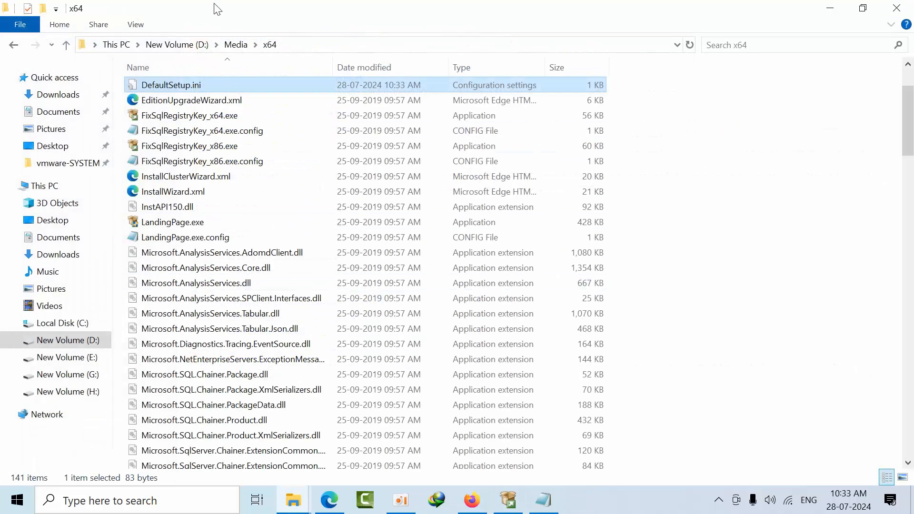
left_click(235, 44)
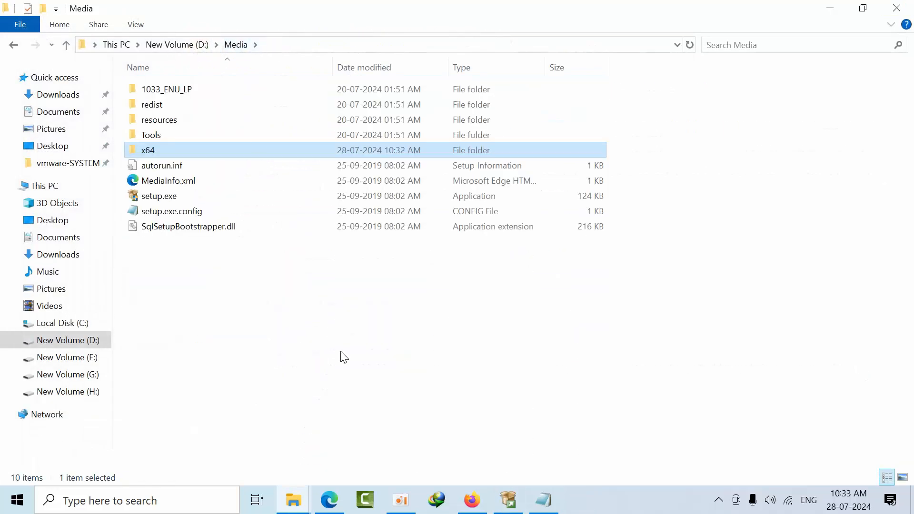
left_click_drag(341, 352, 199, 90)
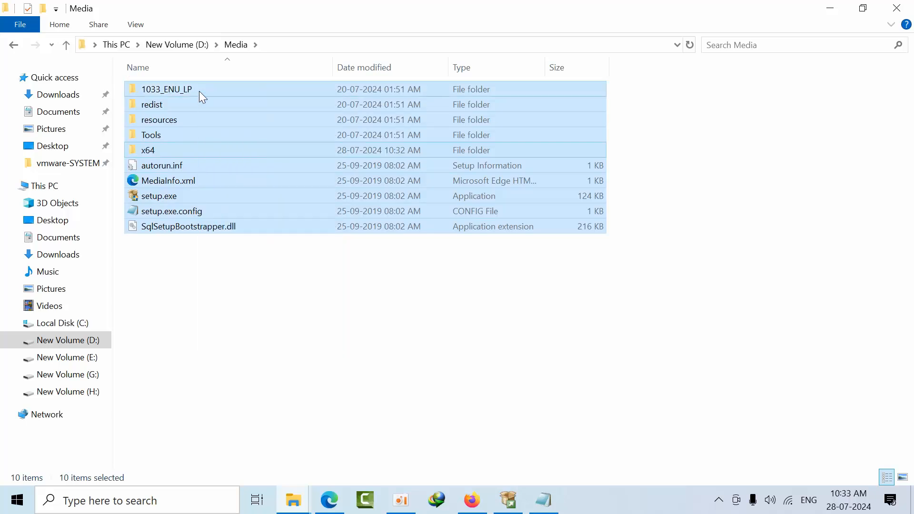
right_click(199, 91)
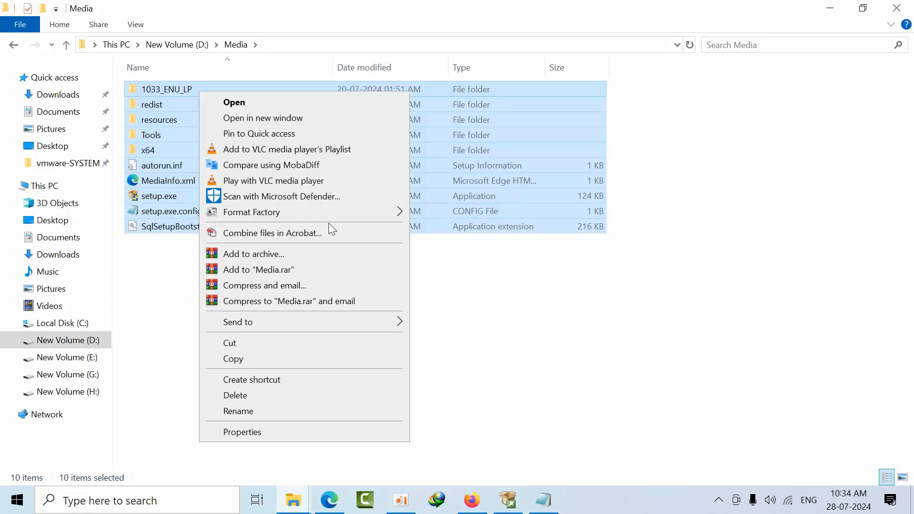
left_click(571, 336)
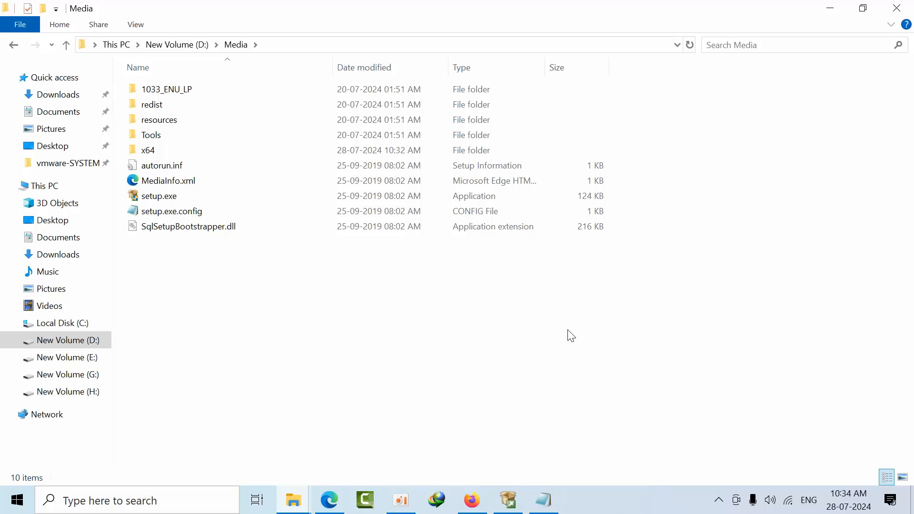
left_click_drag(563, 330, 238, 24)
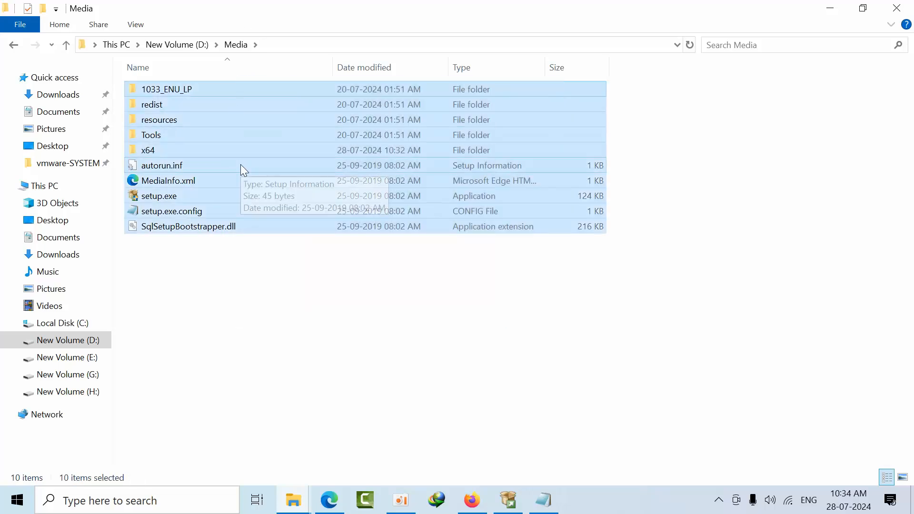
mouse_move(241, 168)
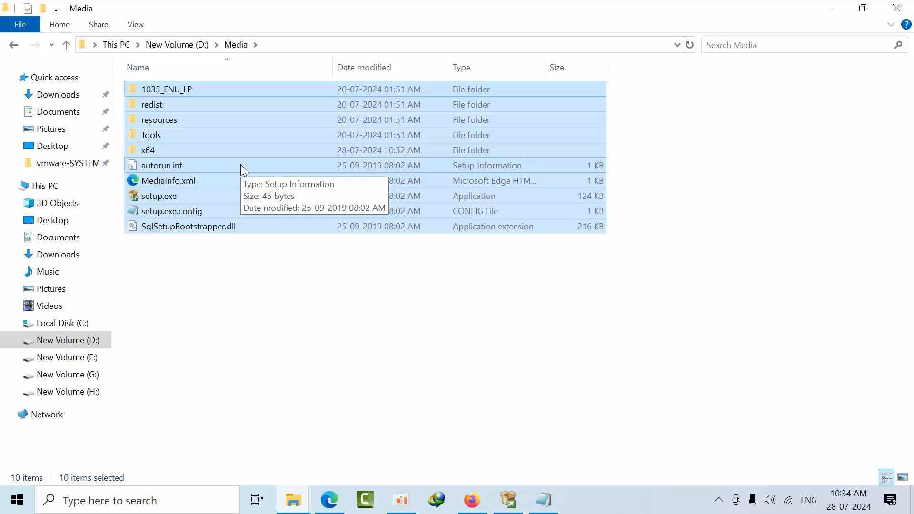
left_click(331, 326)
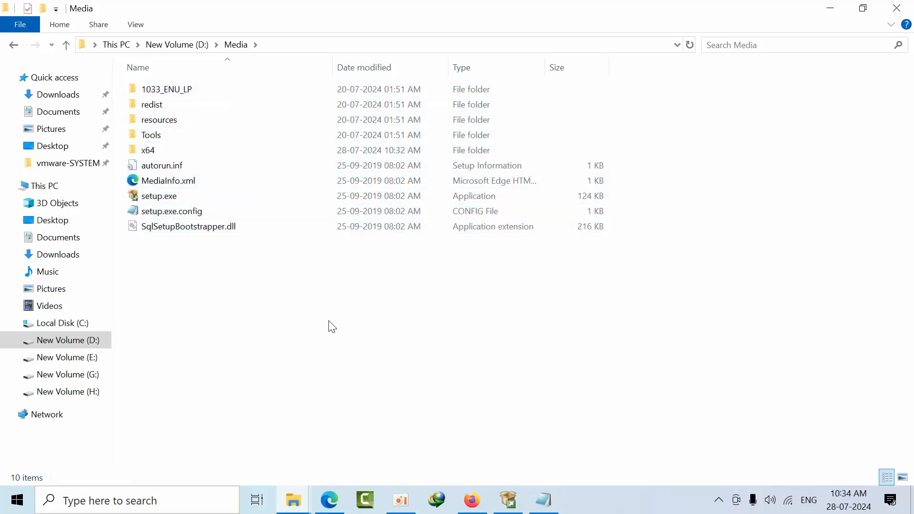